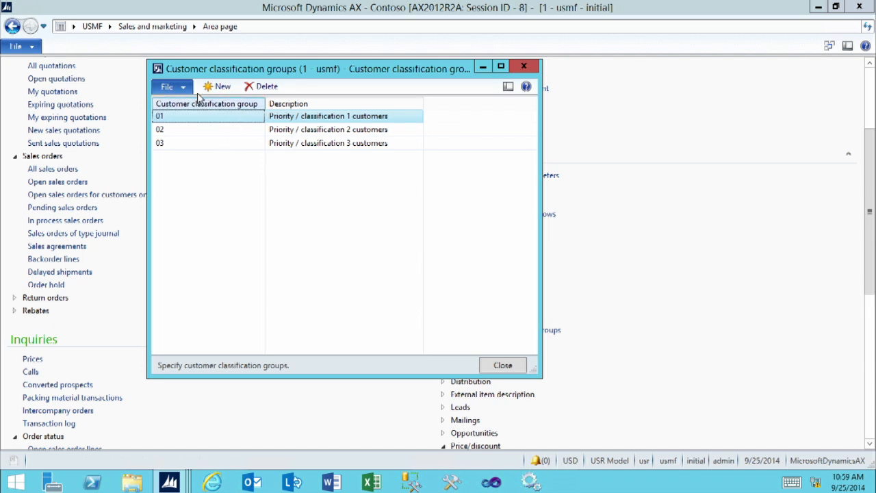
Step: Add a customer classification group VIP with the description "Very Important Customers" and close the classification groups form
left_click(223, 89)
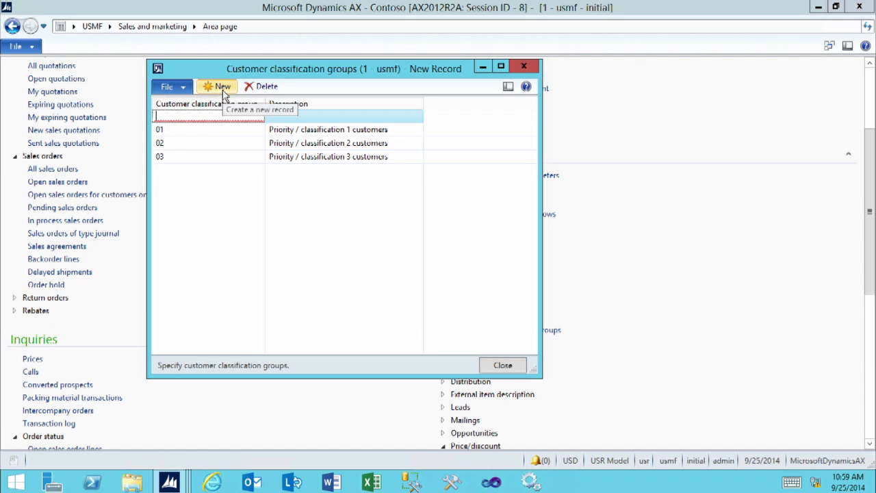
type("VIP")
key("Tab")
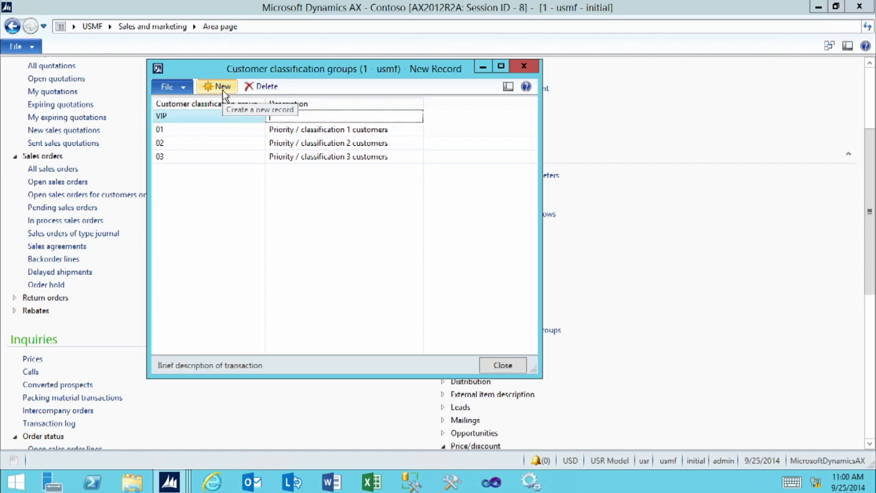
type("Very Important ")
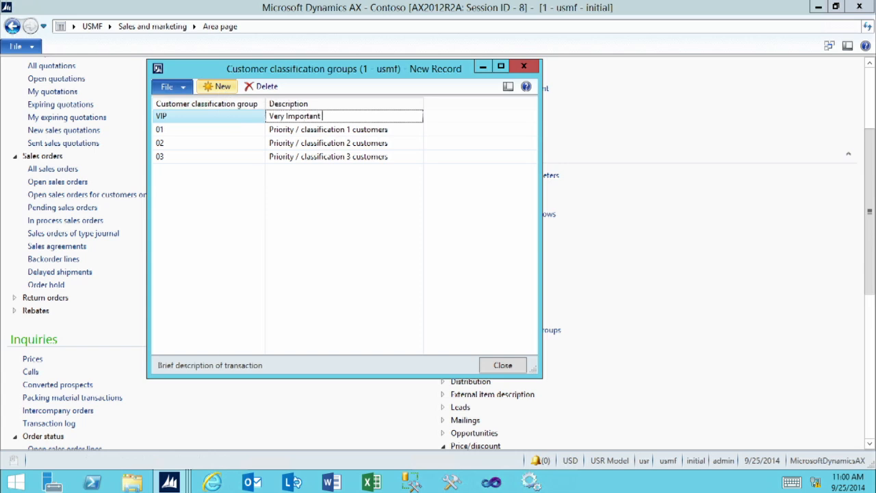
type("Customers")
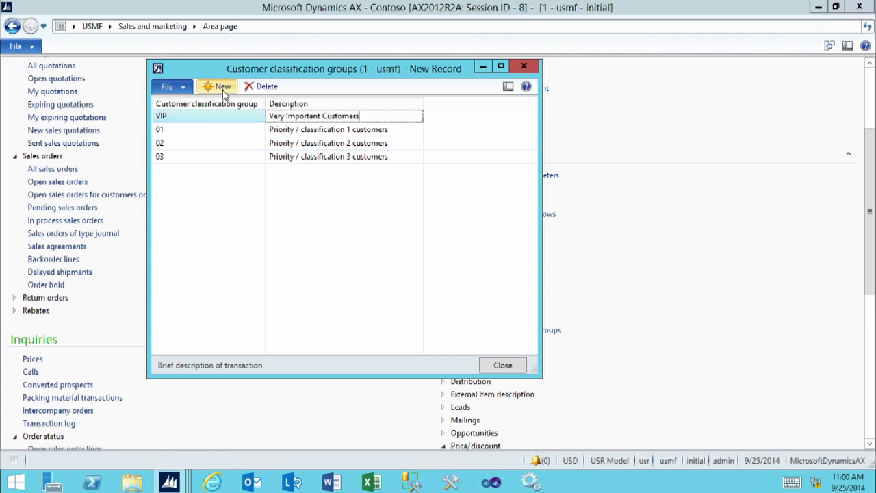
left_click(222, 89)
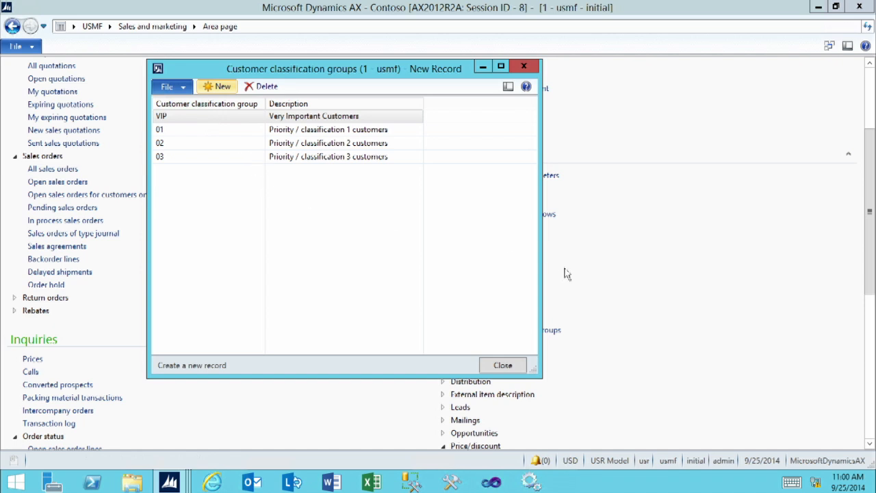
left_click(502, 365)
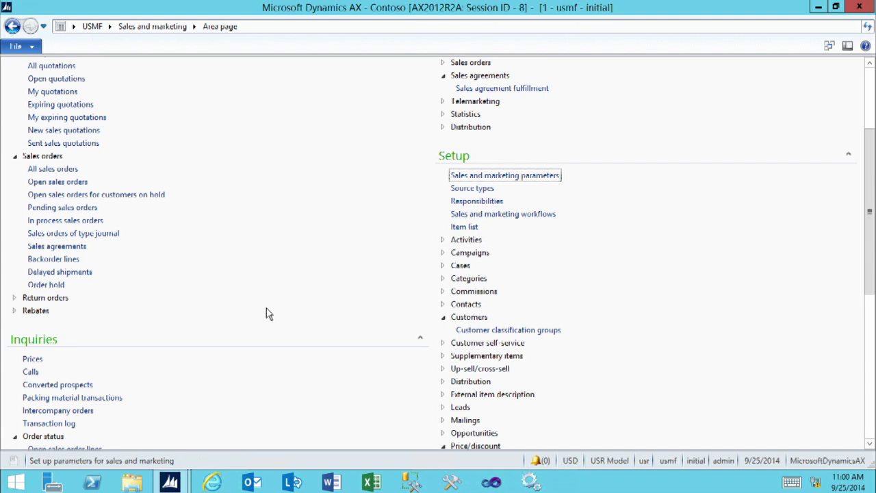
Step: Open the Cave Wholesales record from the list of all customers for editing
scroll(268, 313, "up", 4)
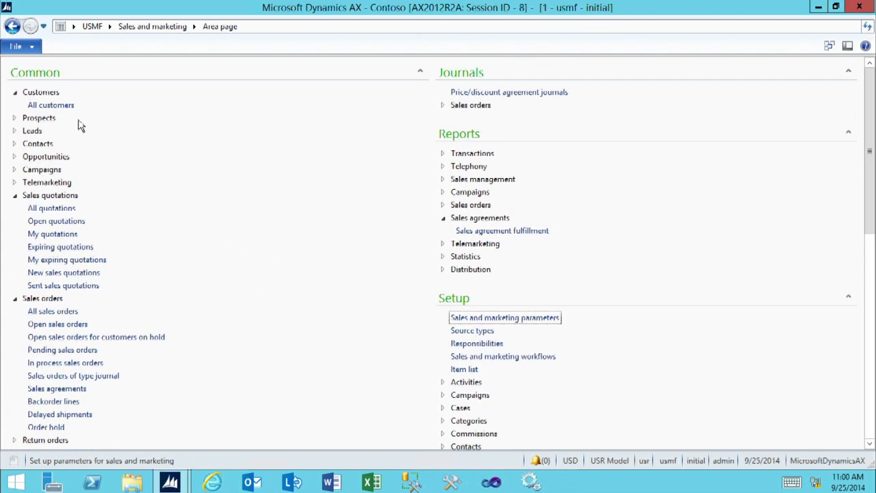
left_click(40, 104)
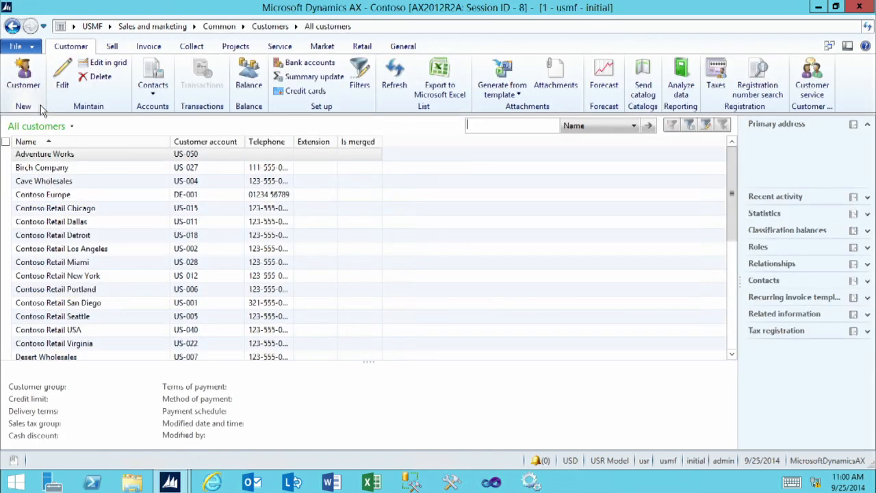
left_click(69, 181)
left_click(62, 79)
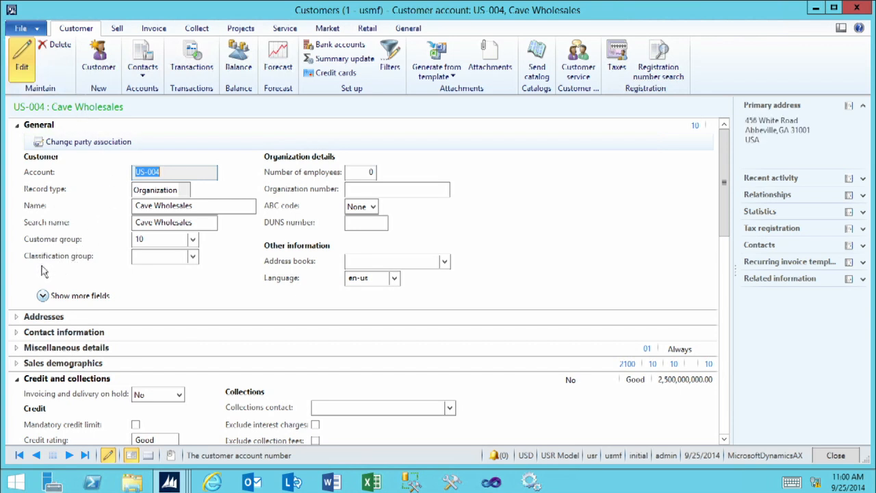
Step: Assign the VIP classification group to Cave Wholesales and close the record, declining the credit limit recalculation
left_click(140, 256)
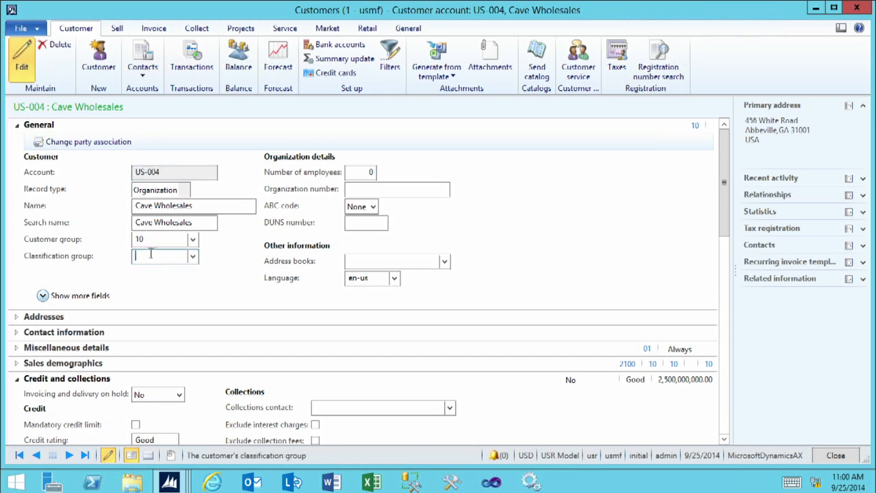
left_click(192, 256)
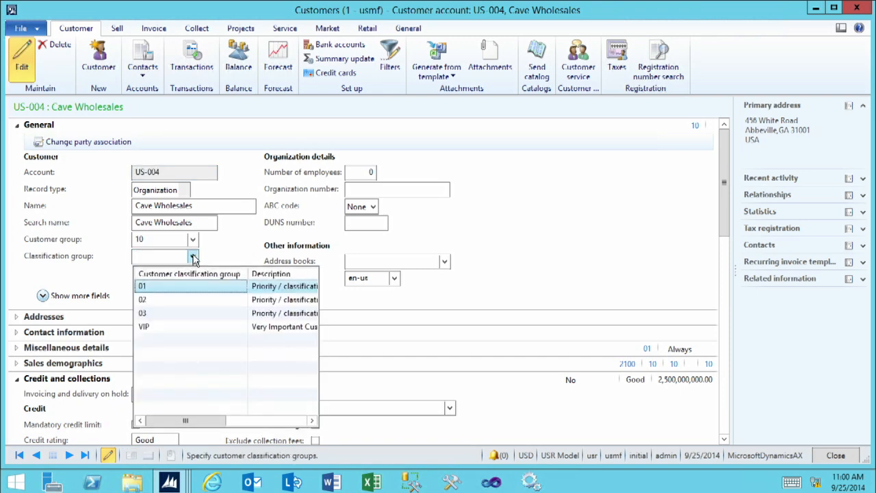
left_click(173, 330)
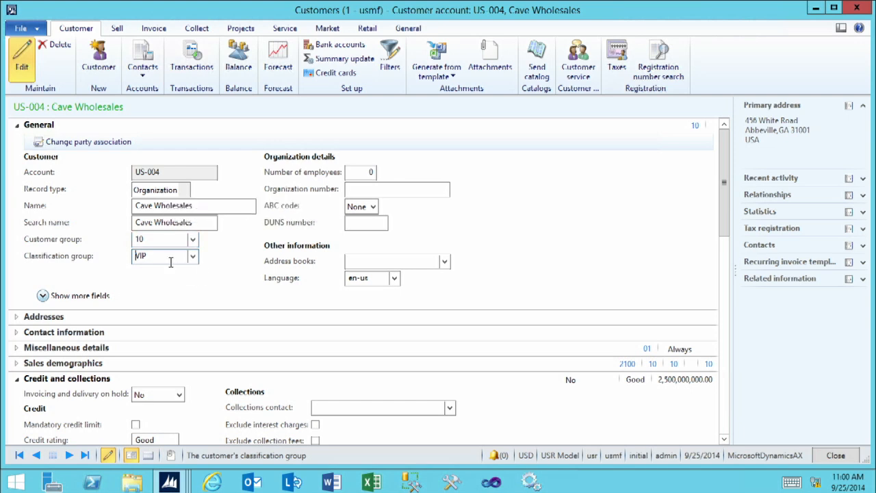
left_click(834, 457)
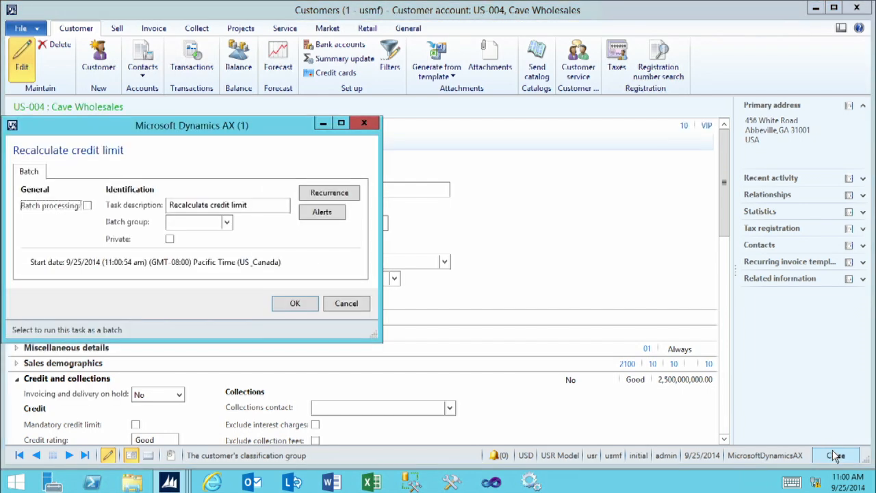
left_click(353, 308)
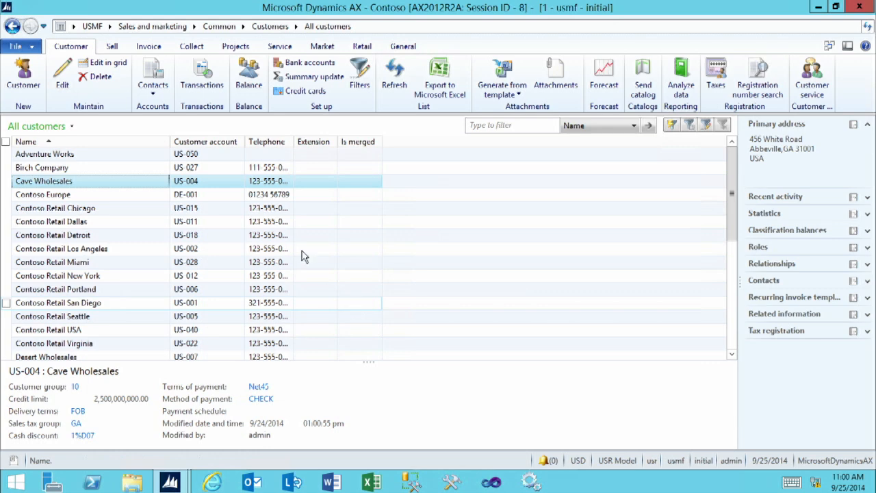
Step: Open the Release sales order picking form in the Periodic section of Inventory management
left_click(109, 27)
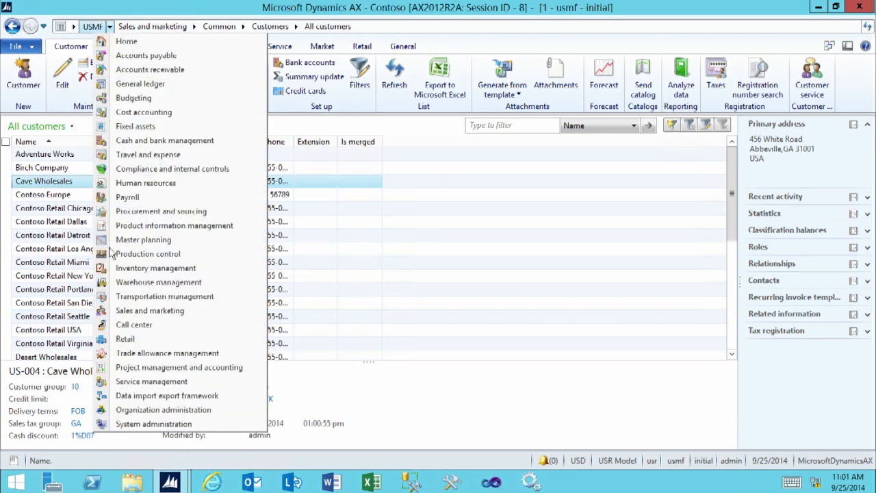
left_click(120, 270)
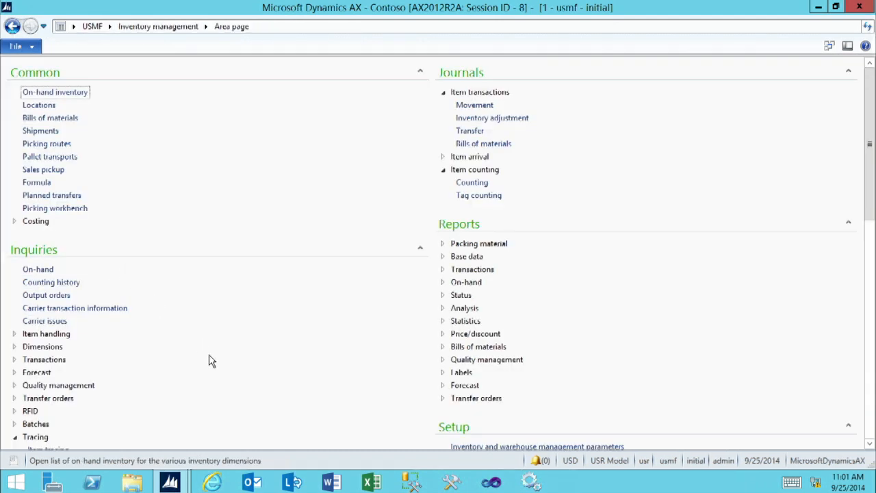
left_click(210, 360)
scroll(210, 361, "down", 1)
scroll(210, 361, "down", 6)
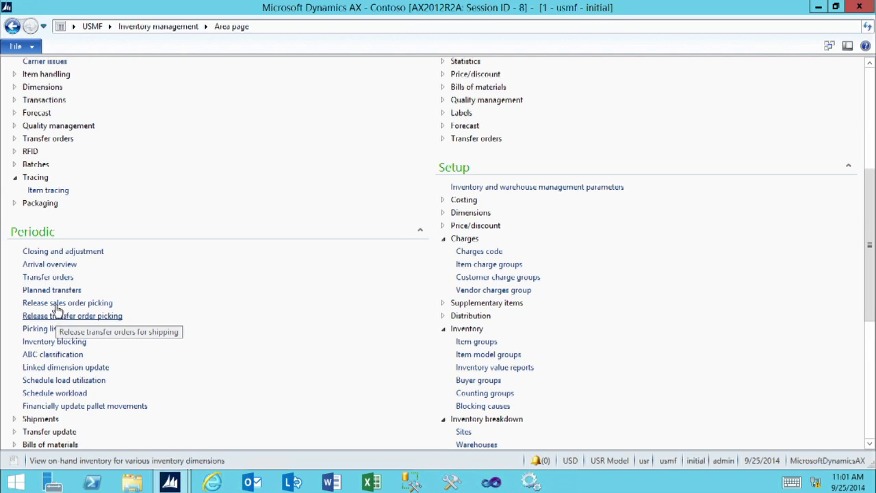
left_click(57, 303)
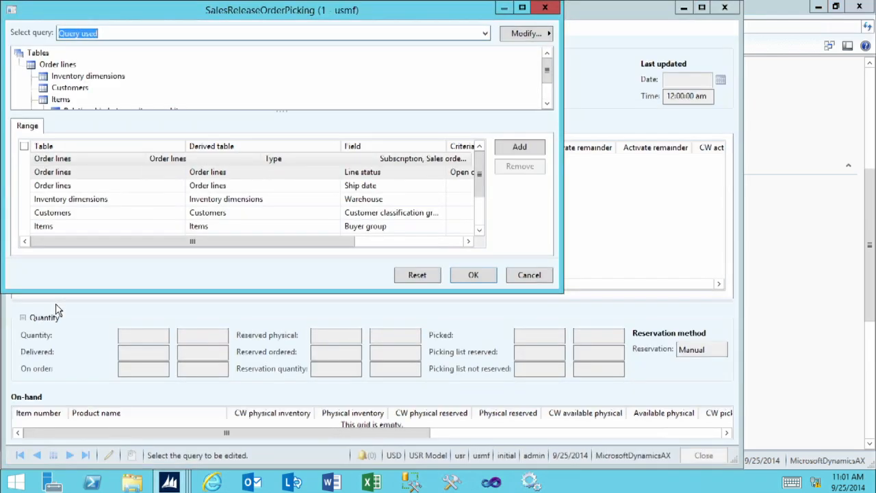
Step: Review the ship date, warehouse and customer classification group criteria of the picking query and run it without adding filter values
left_click(521, 9)
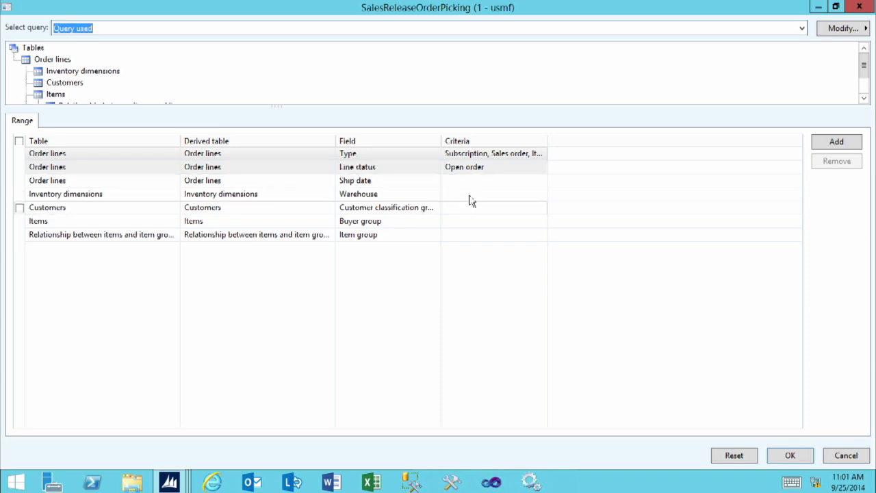
left_click(475, 186)
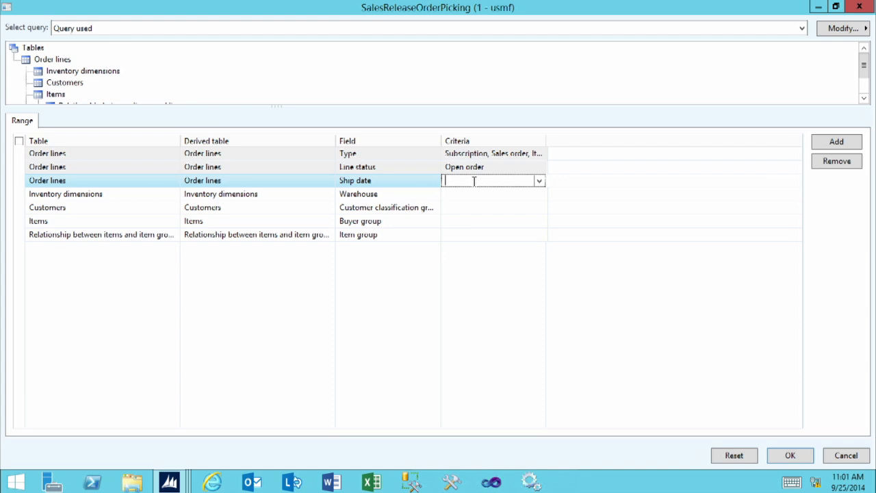
left_click(467, 206)
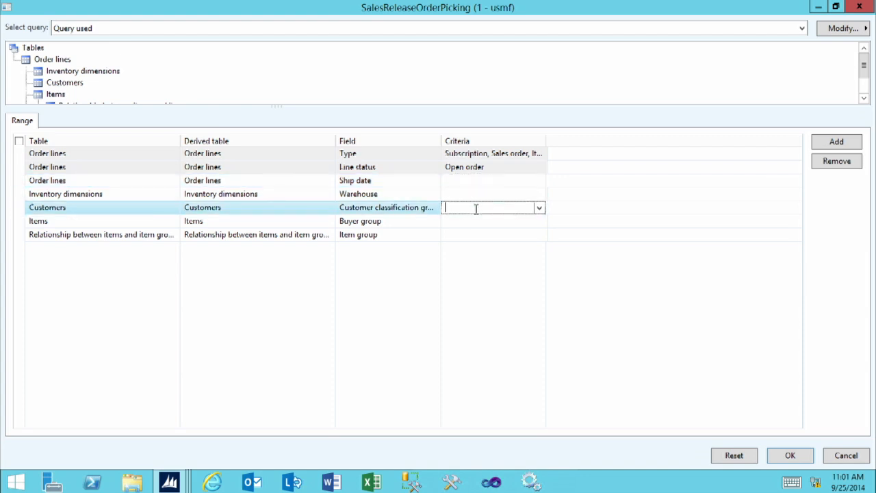
left_click(539, 208)
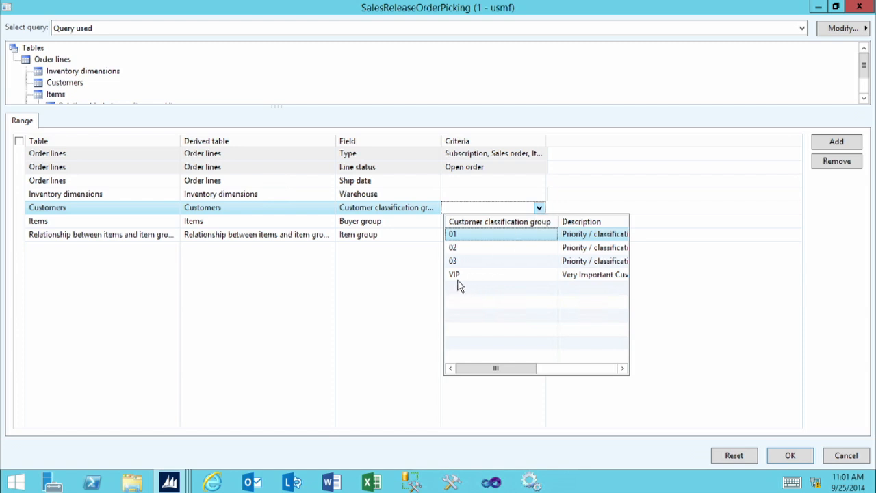
left_click(454, 179)
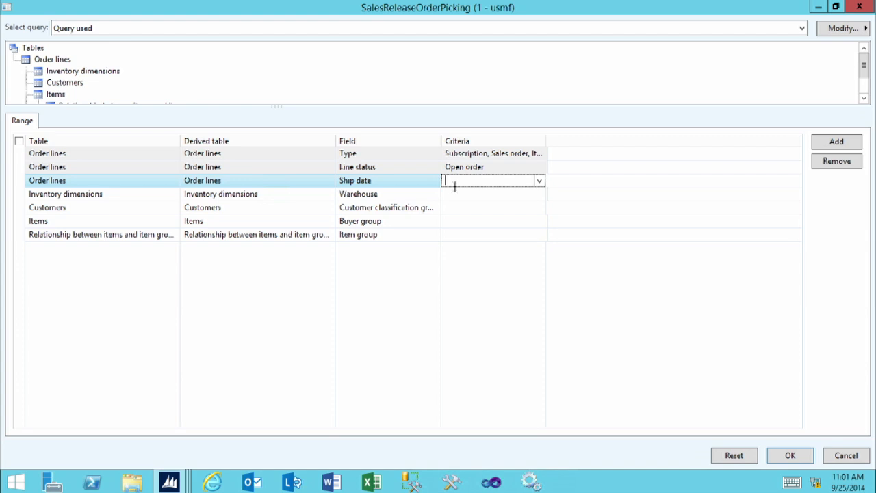
left_click(455, 194)
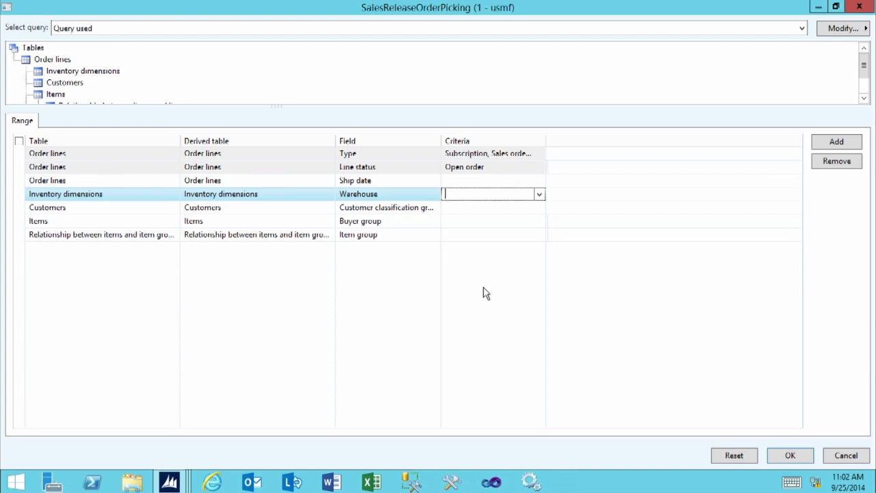
left_click(790, 459)
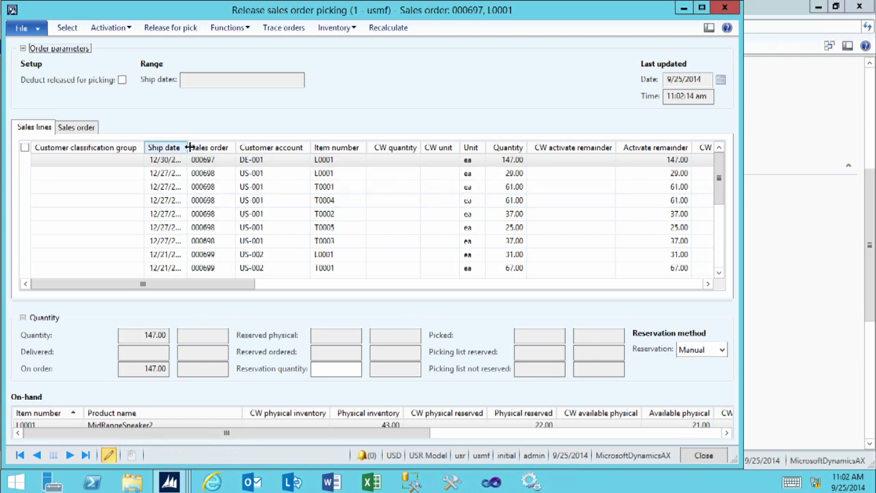
Step: Widen the Ship date column and examine the sales line columns through to Possible delivery percentage
left_click_drag(186, 147, 204, 148)
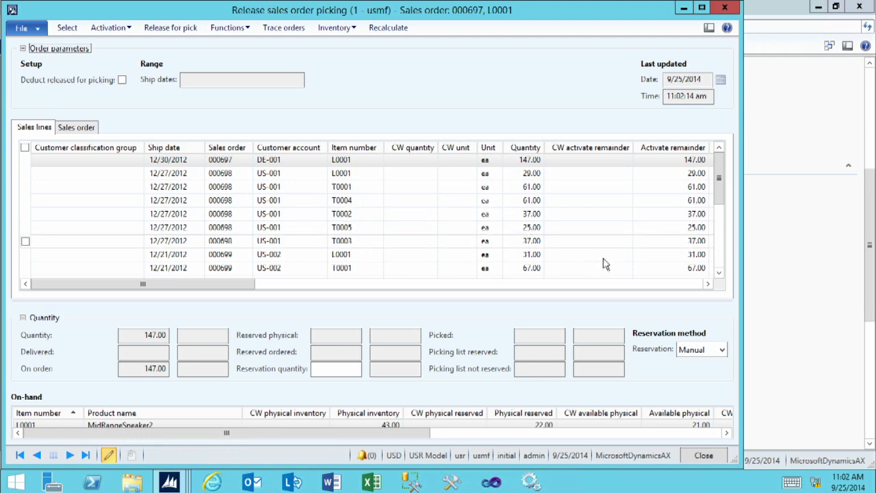
left_click(708, 284)
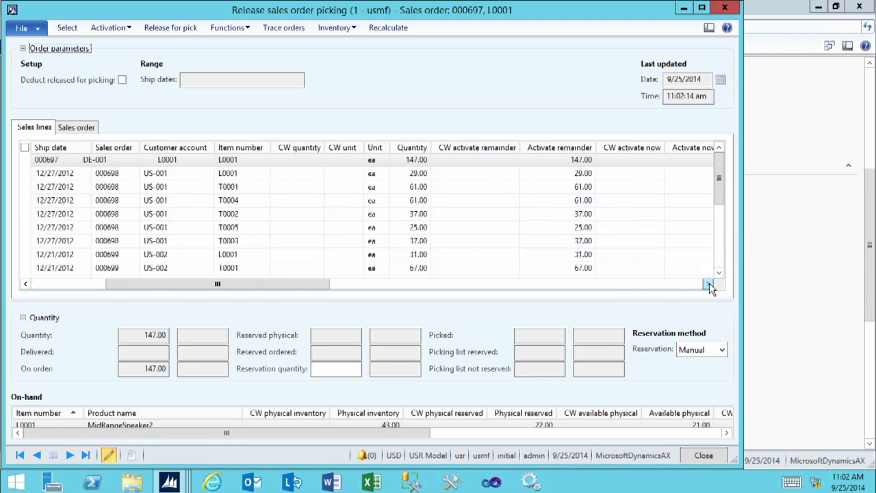
left_click(709, 284)
left_click(709, 284)
left_click(709, 284)
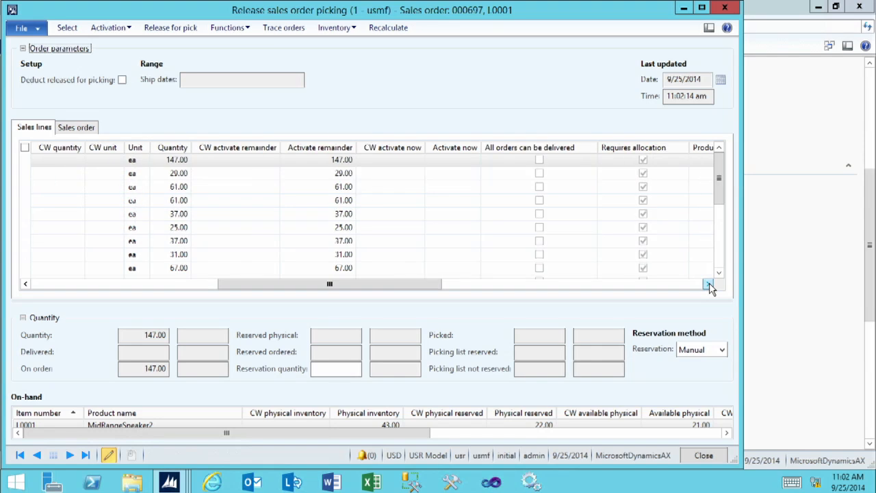
left_click(709, 284)
left_click(709, 284)
left_click(709, 284)
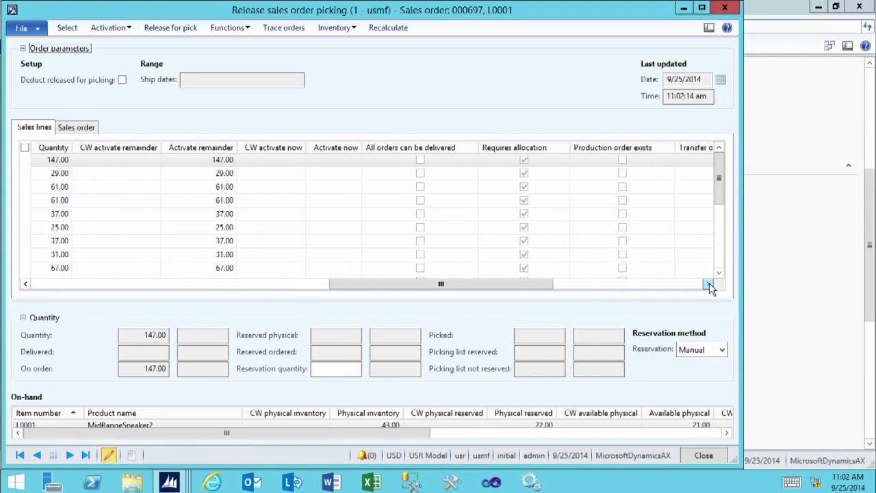
left_click(708, 284)
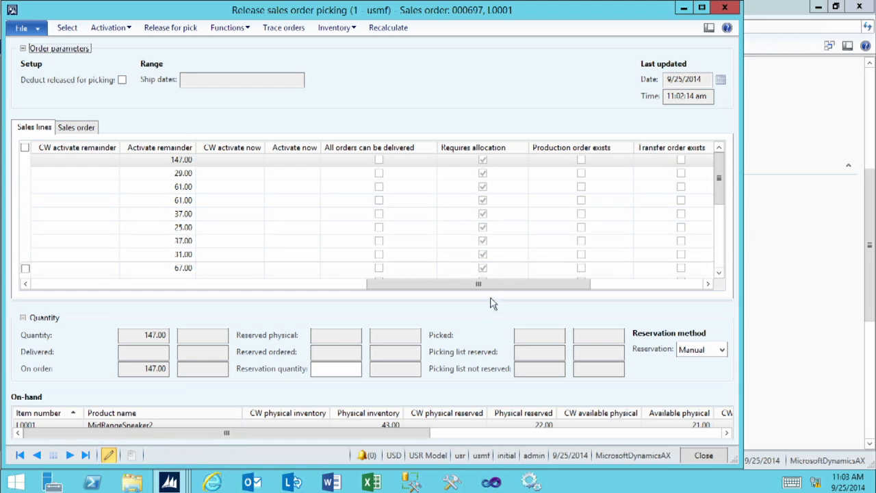
left_click_drag(490, 287, 566, 296)
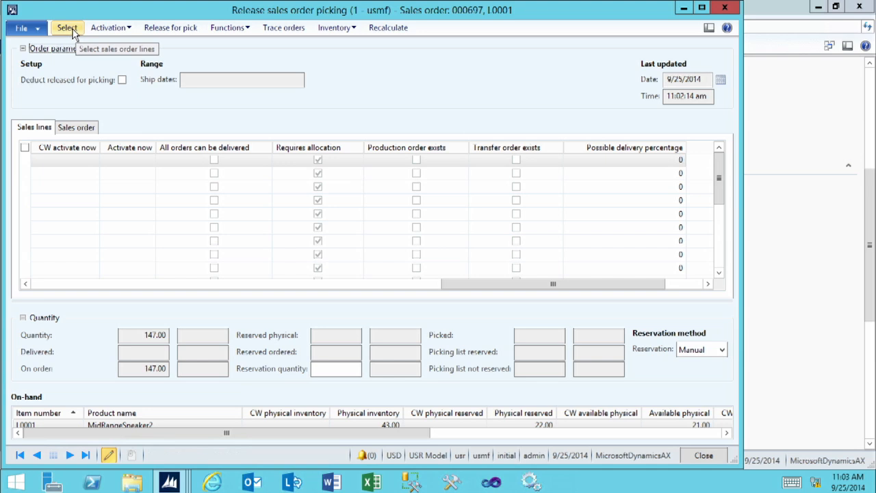
left_click(108, 30)
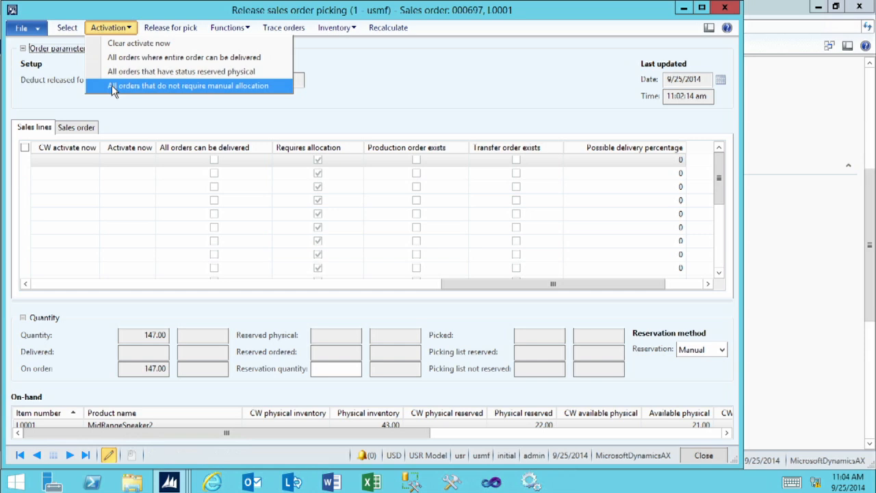
left_click(133, 121)
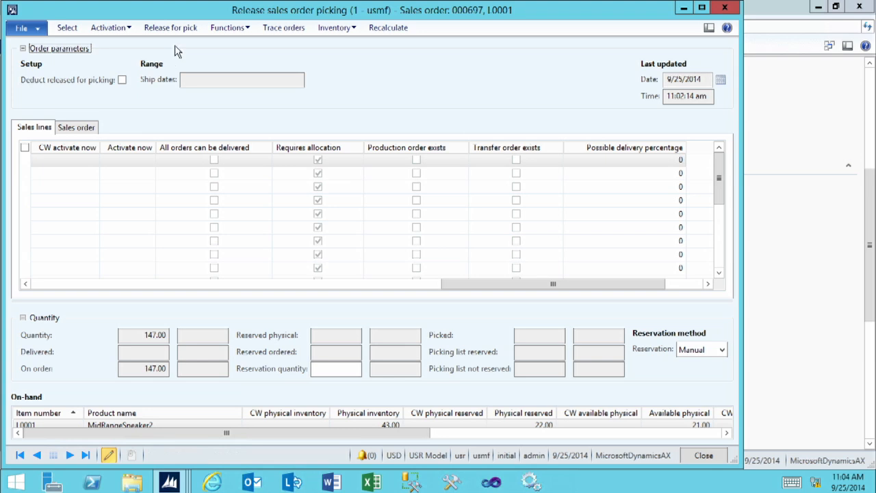
left_click(233, 30)
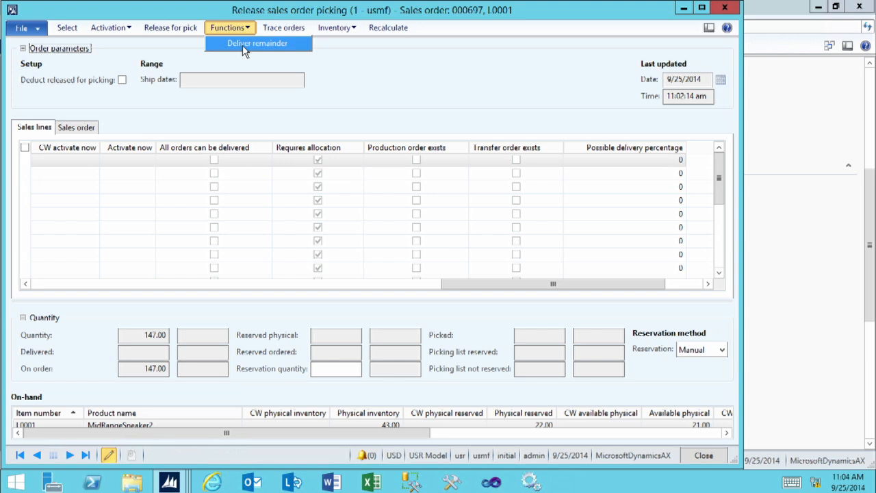
left_click(346, 77)
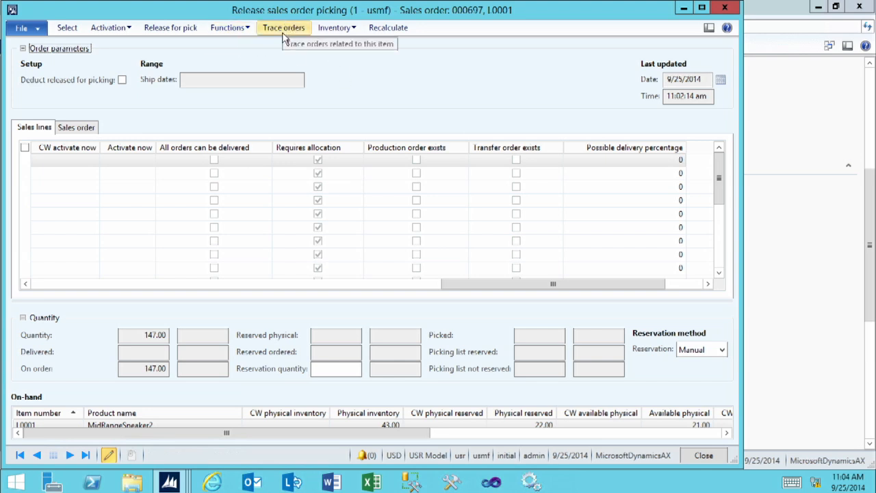
left_click(346, 32)
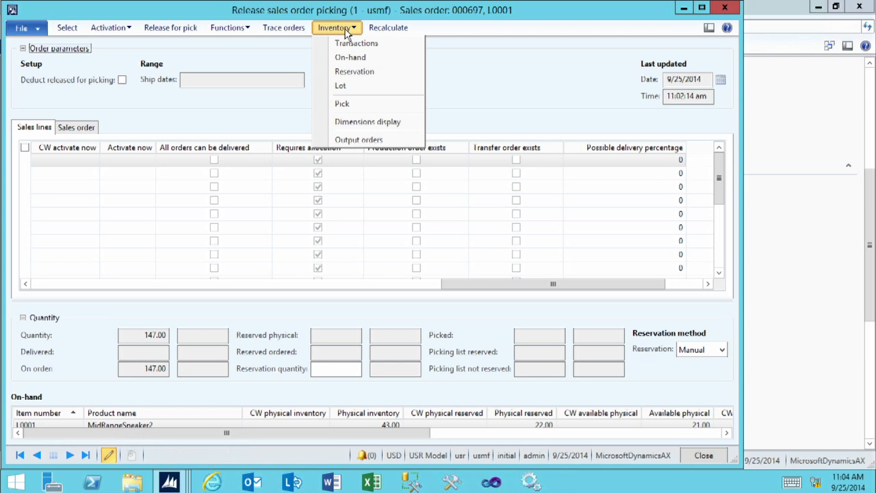
left_click(293, 56)
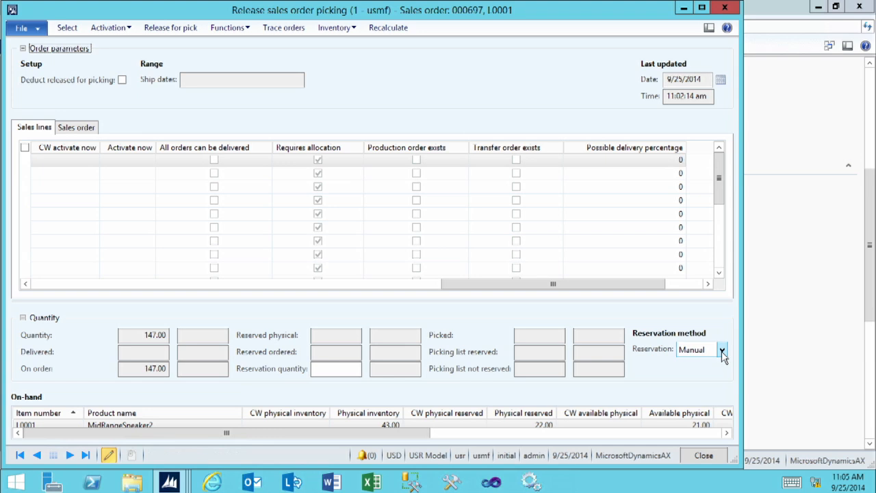
Step: Maximize the Release sales order picking form and enlarge the On-hand section by shrinking the sales lines grid
left_click(701, 8)
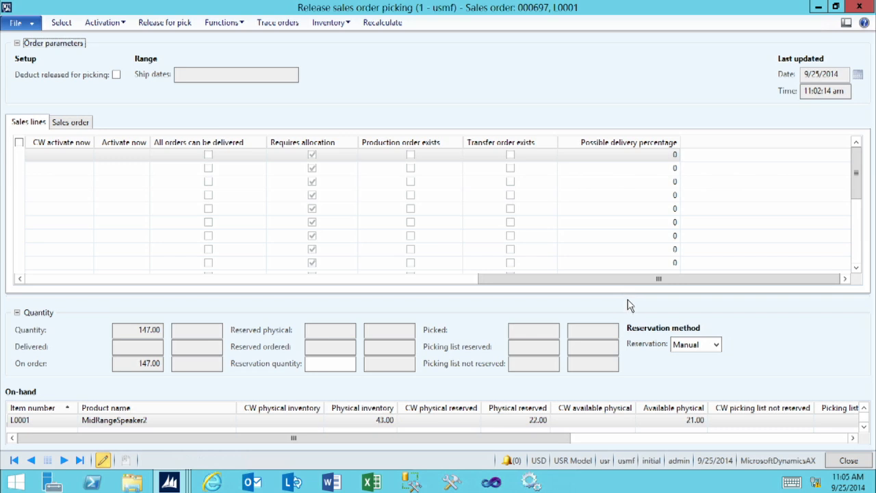
left_click_drag(627, 297, 632, 224)
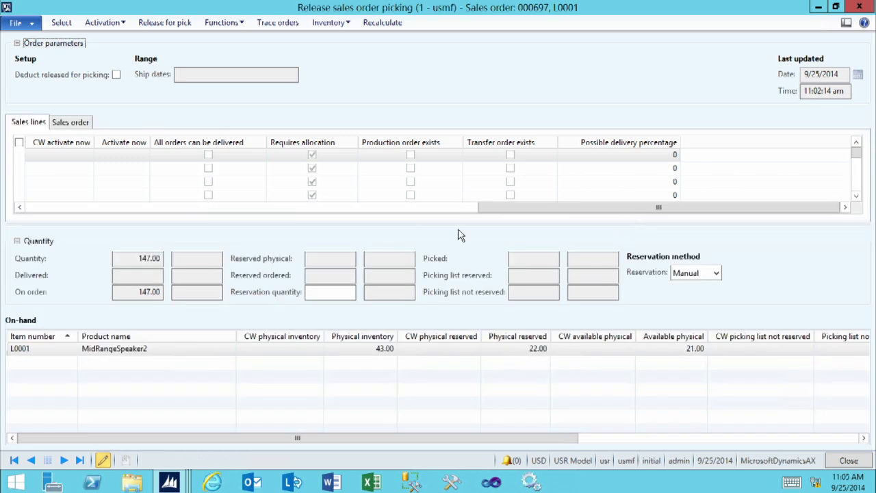
Step: Select item L0001 in the On-hand section and examine its inventory columns through Available for activation
left_click(34, 354)
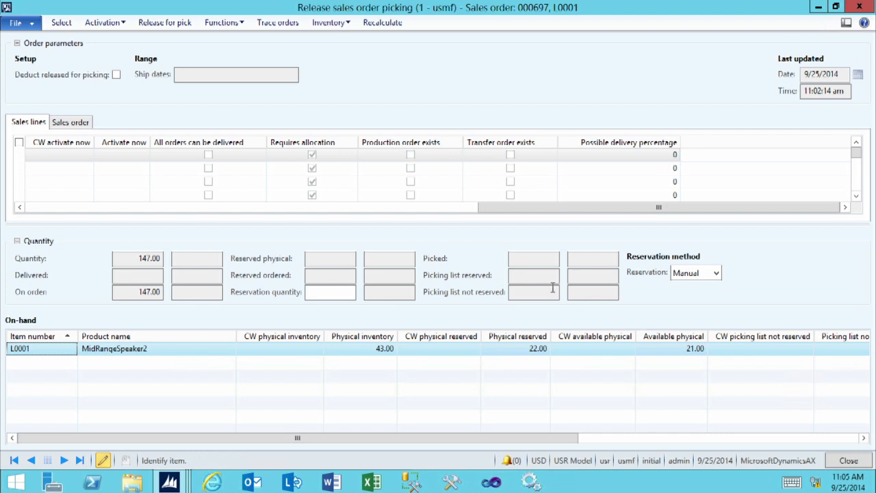
left_click(309, 291)
left_click_drag(341, 438, 533, 457)
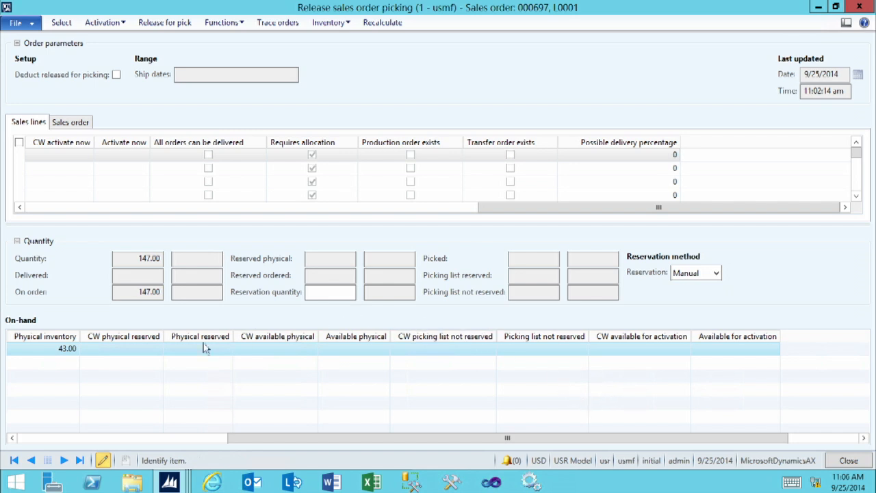
left_click(21, 440)
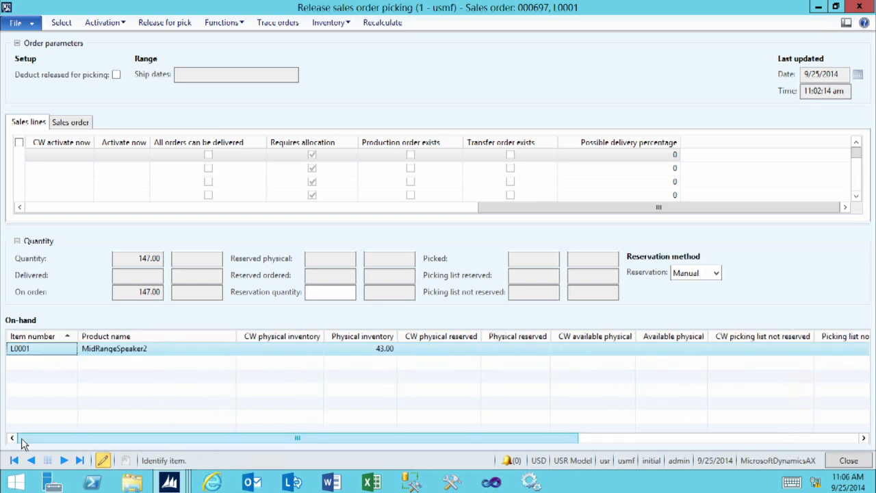